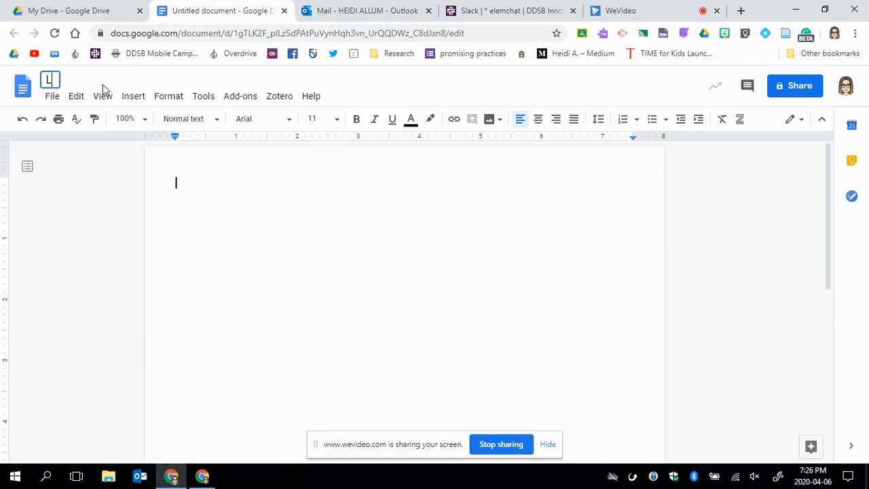
# Name the document "Label Frog" and add the centred title "Frog Labelling" on the first line of the page.
pyautogui.write('g')
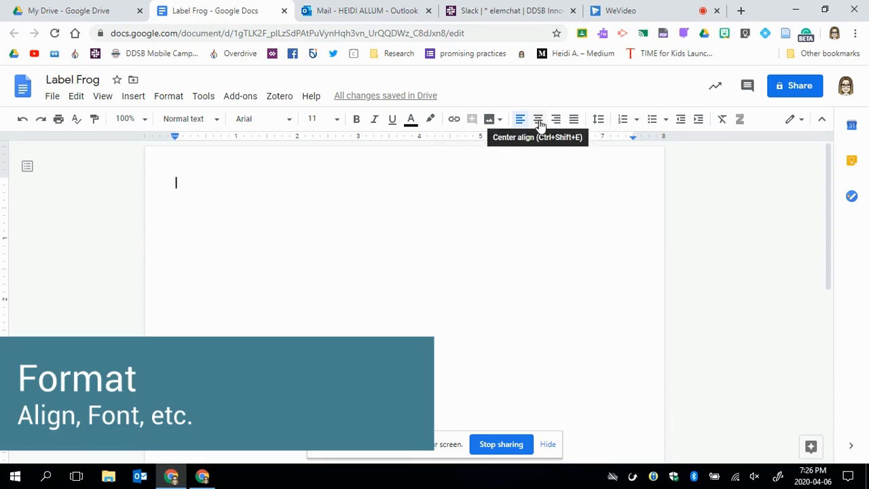
pyautogui.click(539, 122)
pyautogui.write('Frogt lab')
pyautogui.press('BackSpace')
pyautogui.press('BackSpace')
pyautogui.press('BackSpace')
pyautogui.press('BackSpace')
pyautogui.press('BackSpace')
pyautogui.write('Labelling')
pyautogui.press('Return')
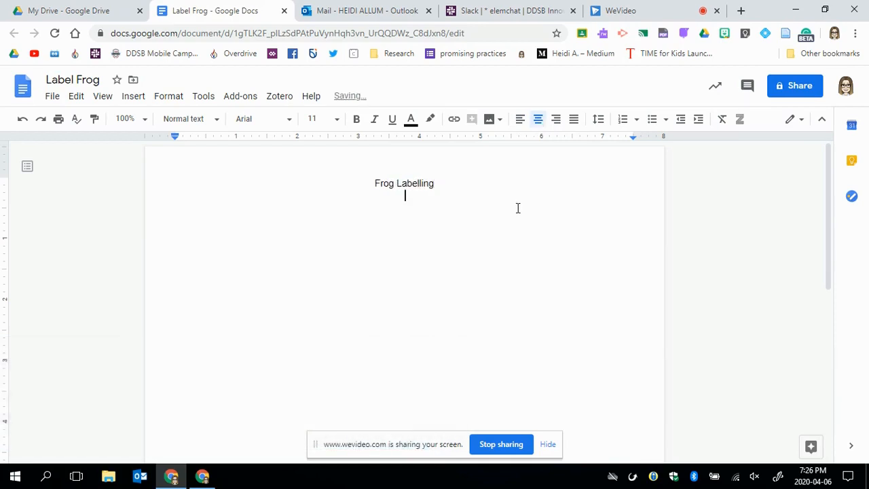
# Add a left-aligned prompt line reading "Question --" below the title, followed by a new line.
pyautogui.click(521, 127)
pyautogui.write('Q')
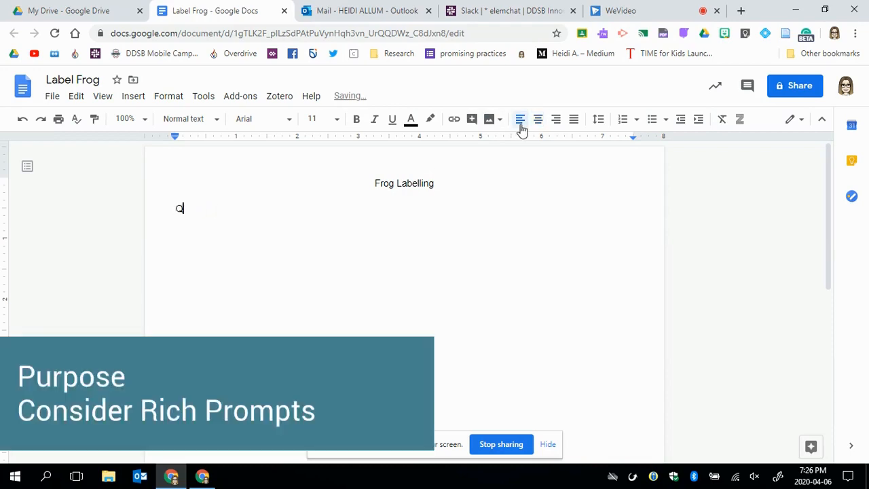
pyautogui.write('Uestion -- Th')
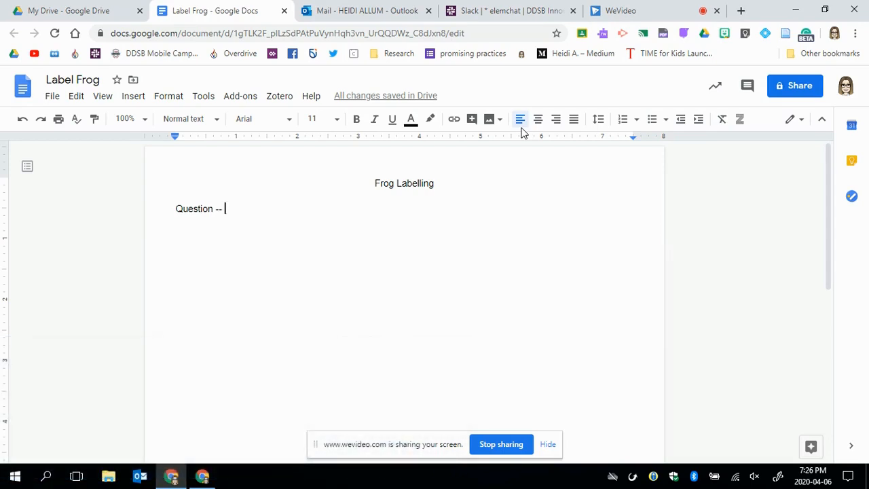
pyautogui.press('Return')
# Insert a 1 x 1 table below the question line and make its cell taller with four extra blank lines.
pyautogui.click(131, 97)
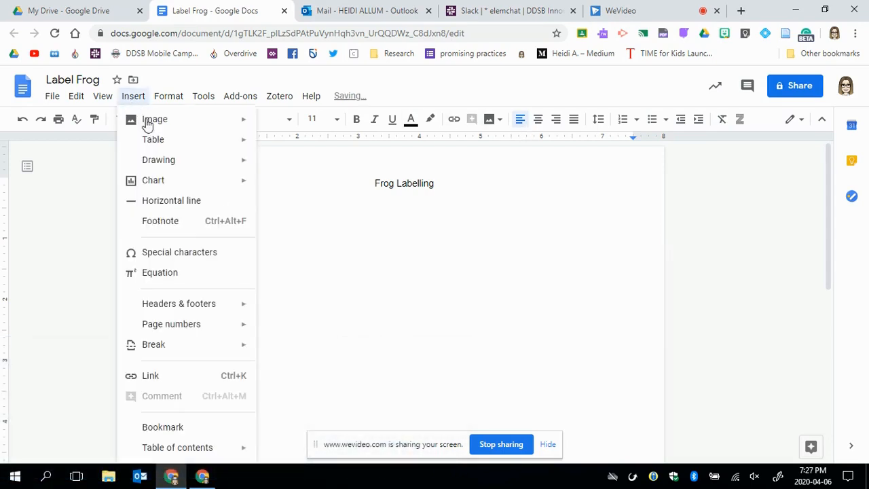
pyautogui.moveTo(156, 144)
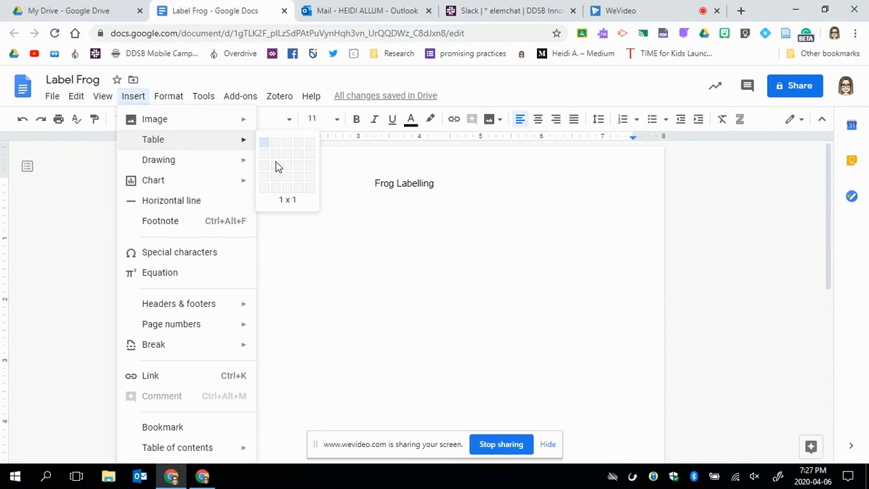
pyautogui.click(275, 163)
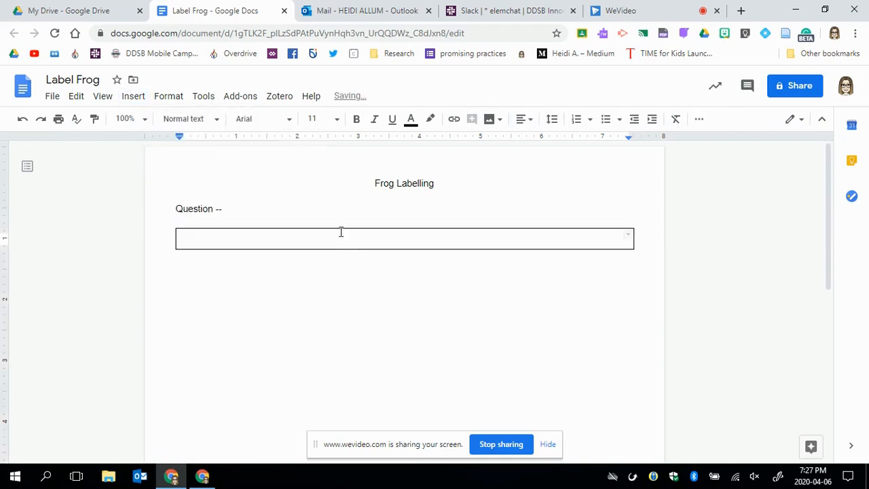
pyautogui.press('Return')
pyautogui.press('Return')
pyautogui.press('Return')
pyautogui.press('Return')
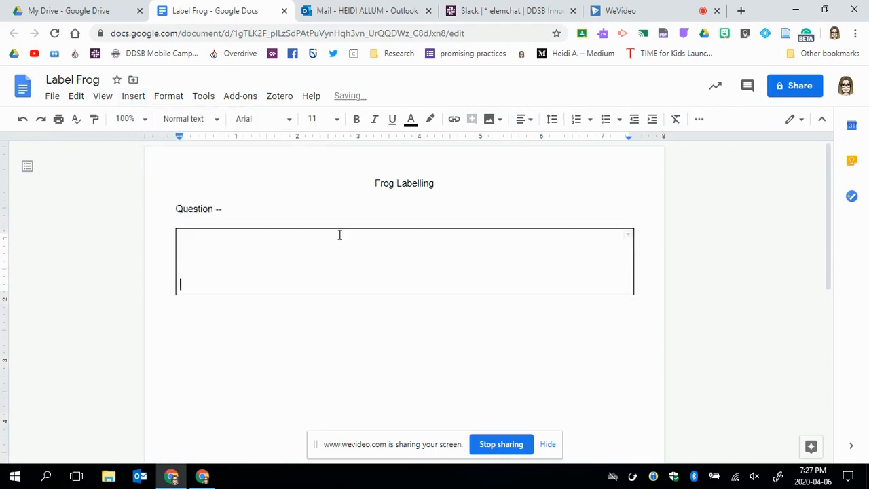
# Enter the label "Student response" on the first line of the table cell.
pyautogui.click(323, 236)
pyautogui.write('St')
pyautogui.write('ude')
pyautogui.press('BackSpace')
pyautogui.write('dent respo')
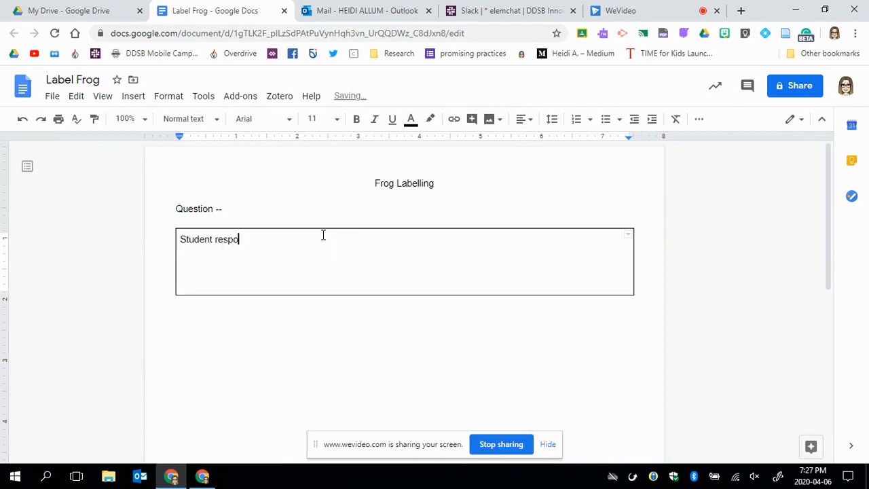
pyautogui.write('nse')
# Set the response cell's background colour to light green in the table properties.
pyautogui.rightClick(344, 254)
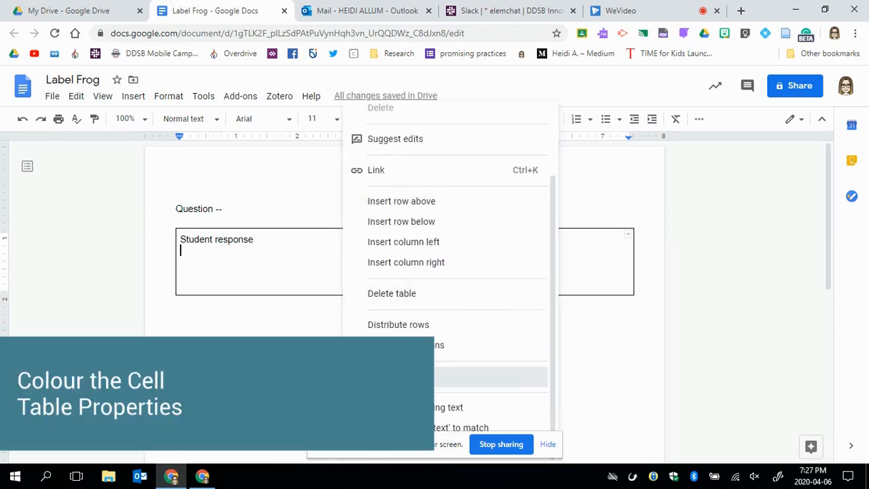
pyautogui.click(407, 377)
pyautogui.click(316, 242)
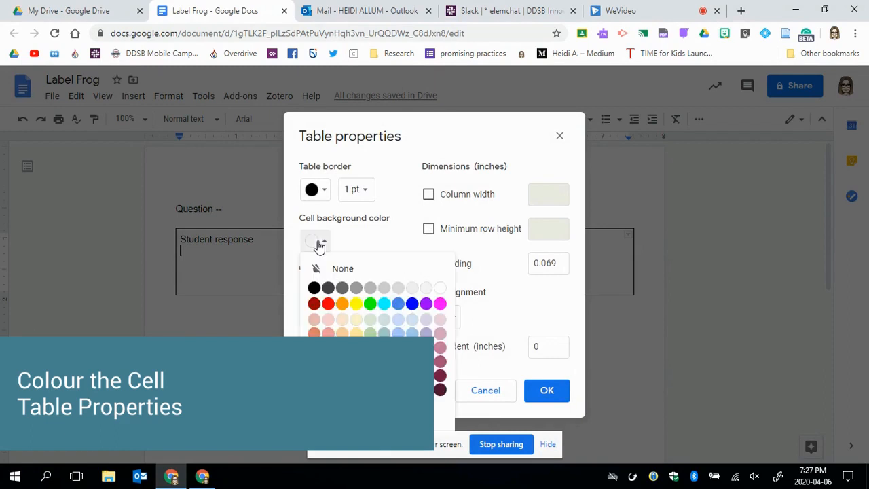
pyautogui.click(370, 319)
pyautogui.click(547, 389)
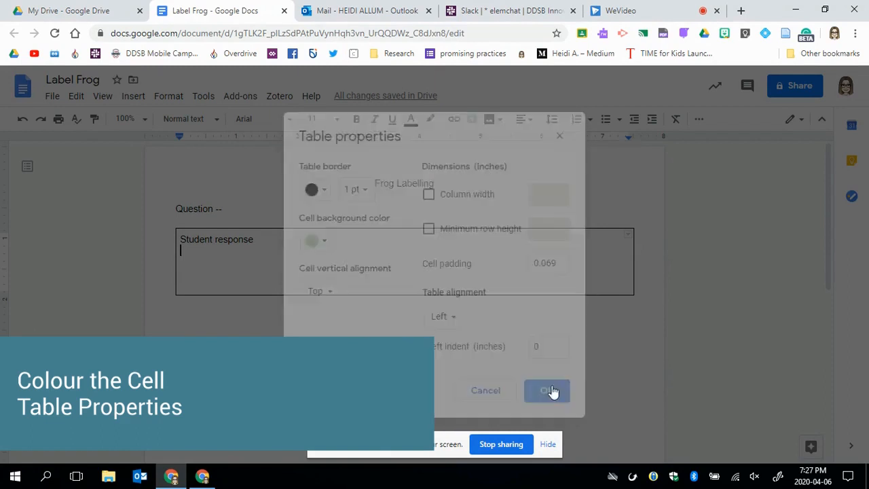
# Make the "Student response" label bold and place the text cursor below the table.
pyautogui.moveTo(254, 239); pyautogui.dragTo(179, 239)
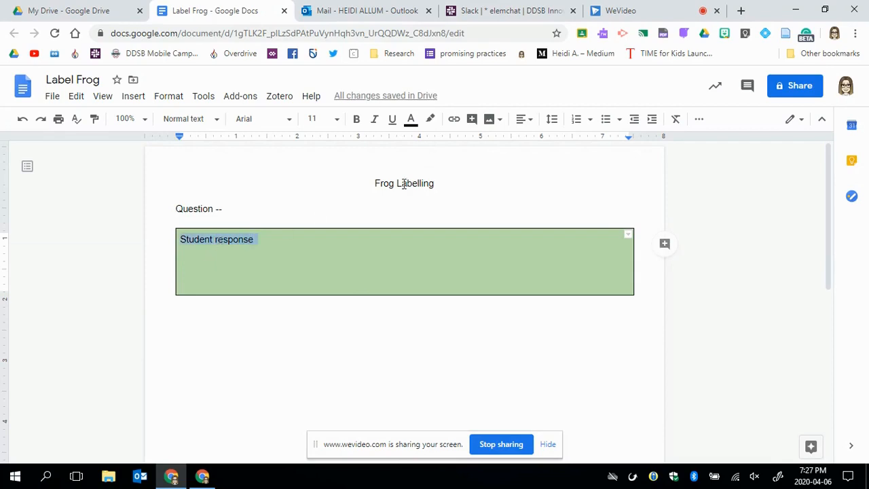
pyautogui.click(356, 121)
pyautogui.click(384, 341)
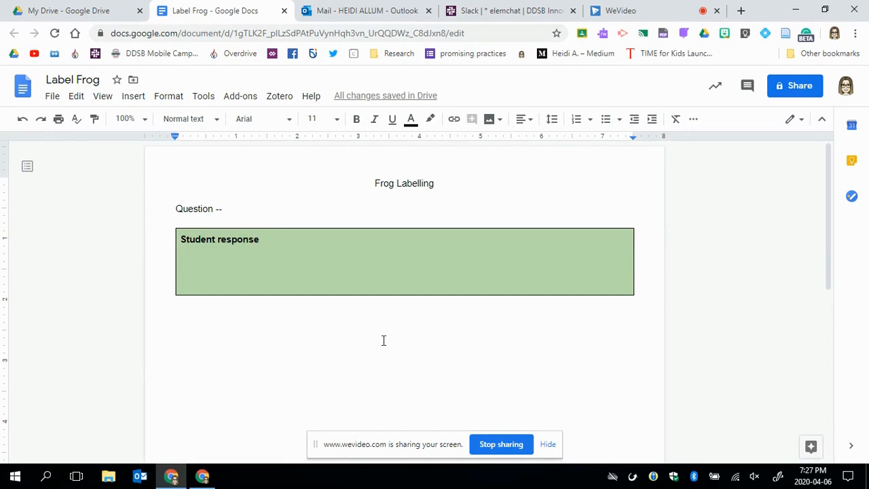
# Start a new drawing below the response table and search the web for a "frog png" image to insert.
pyautogui.click(133, 96)
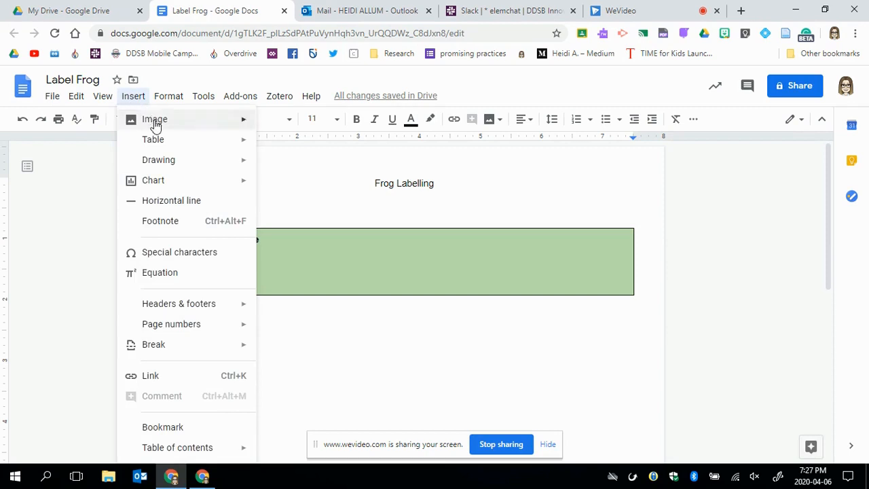
pyautogui.moveTo(167, 160)
pyautogui.click(271, 165)
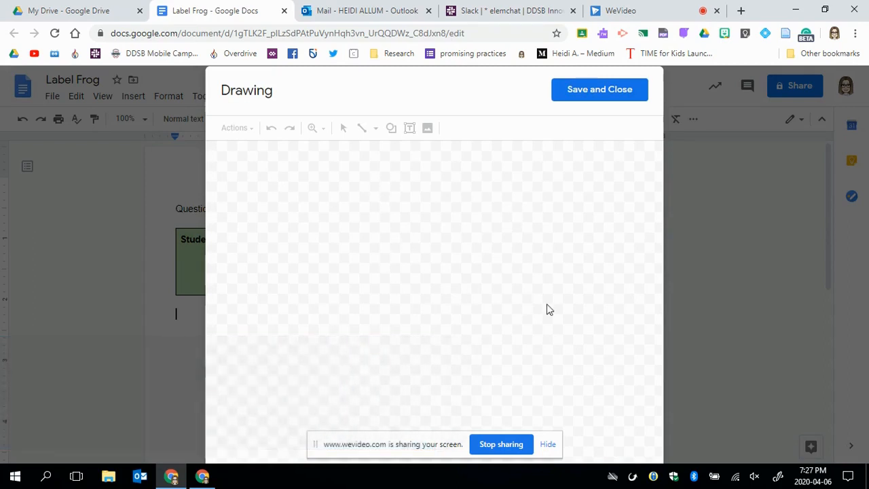
pyautogui.click(427, 129)
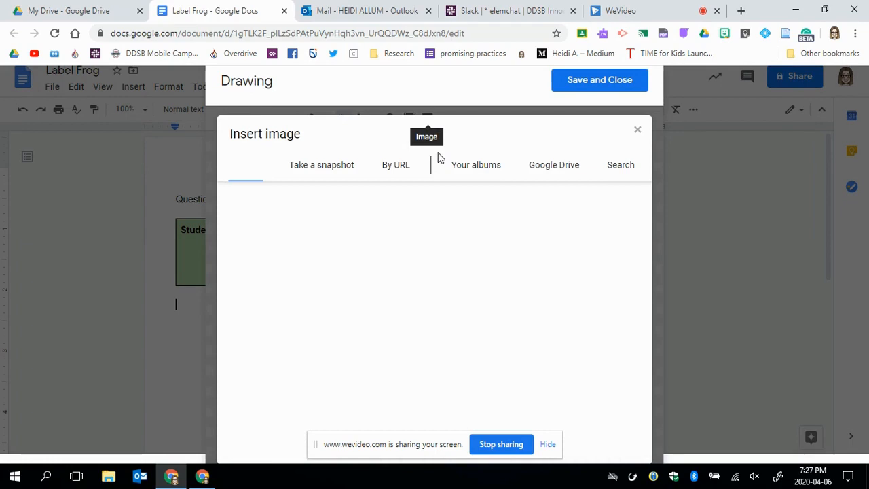
pyautogui.click(619, 167)
pyautogui.write('frog png')
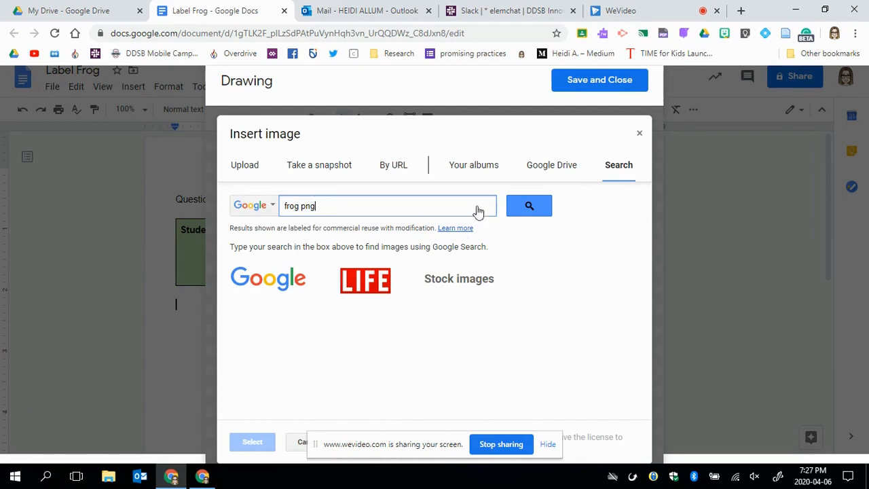
pyautogui.click(528, 207)
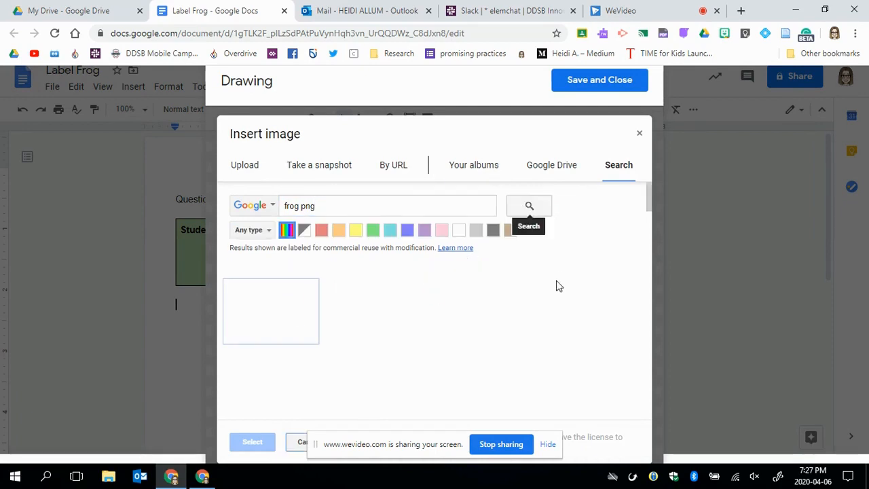
# Insert the first frog photo from the results, shrink it and reposition it to leave room around it for labels.
pyautogui.click(268, 312)
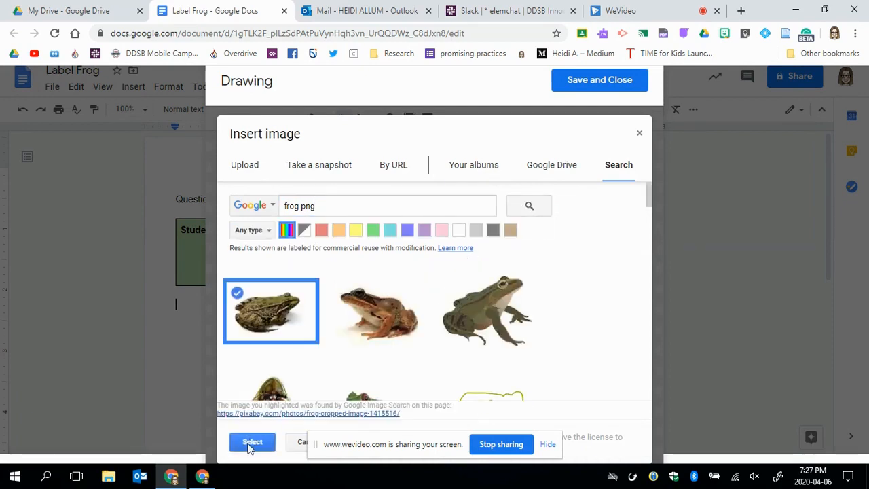
pyautogui.click(251, 442)
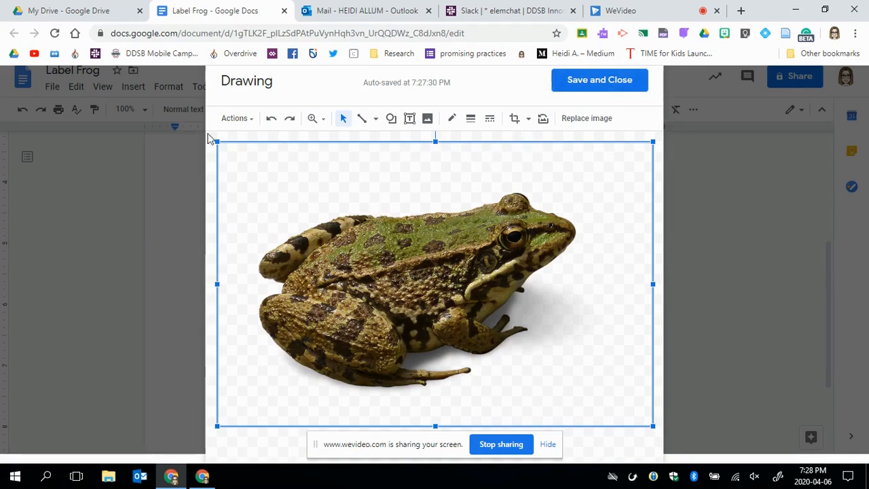
pyautogui.moveTo(218, 141); pyautogui.dragTo(301, 197)
pyautogui.moveTo(526, 312); pyautogui.dragTo(465, 290)
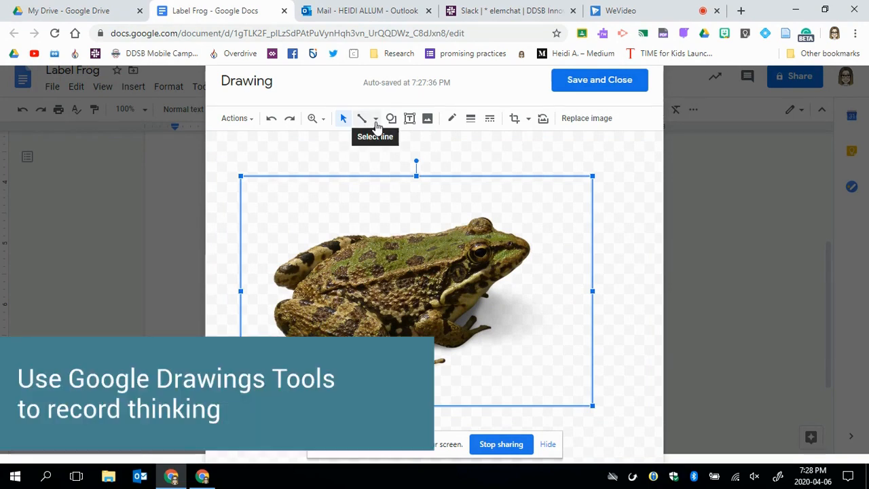
# Draw three arrows pointing at the frog's back, the top of its head and its front foot.
pyautogui.click(376, 120)
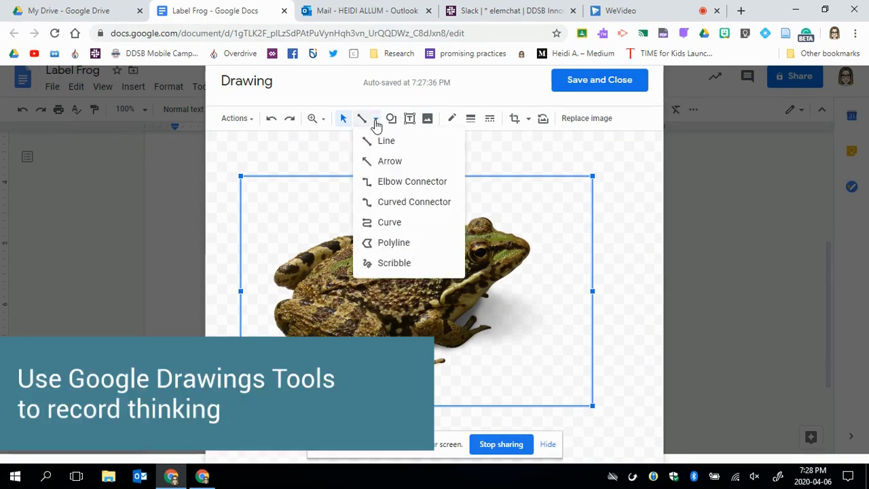
pyautogui.click(385, 165)
pyautogui.moveTo(255, 152); pyautogui.dragTo(326, 232)
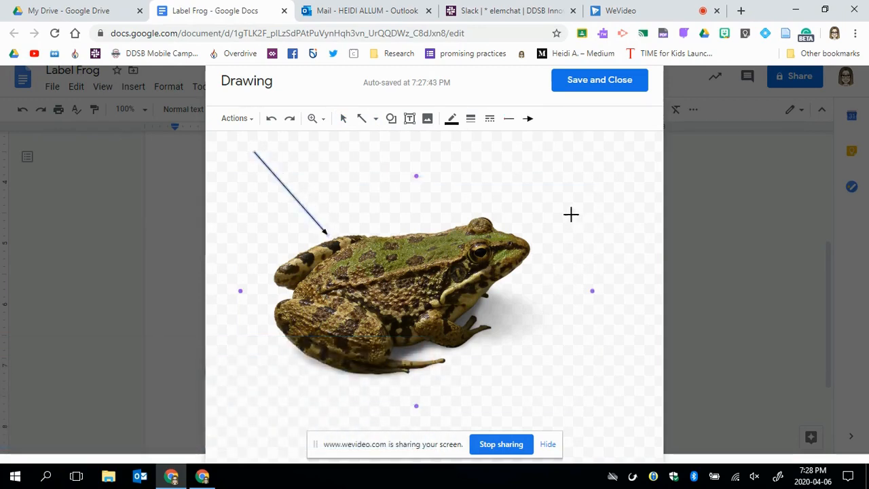
pyautogui.moveTo(547, 163); pyautogui.dragTo(492, 214)
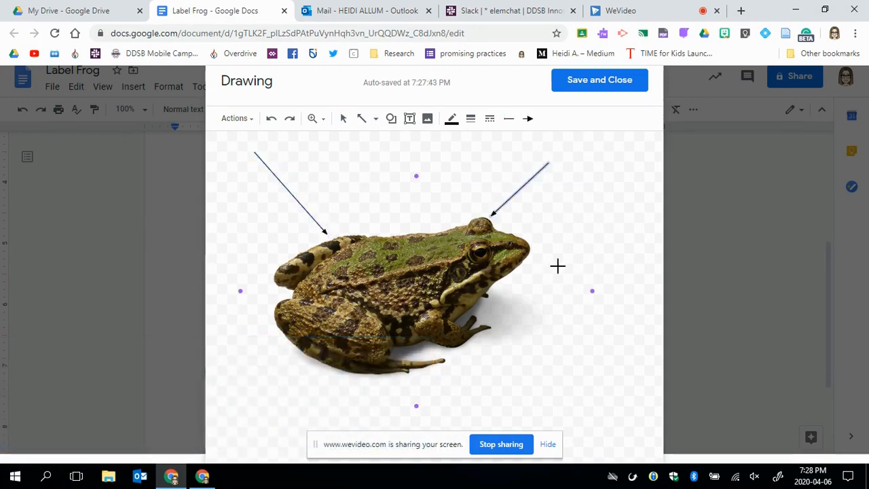
pyautogui.moveTo(584, 378); pyautogui.dragTo(472, 342)
pyautogui.click(344, 118)
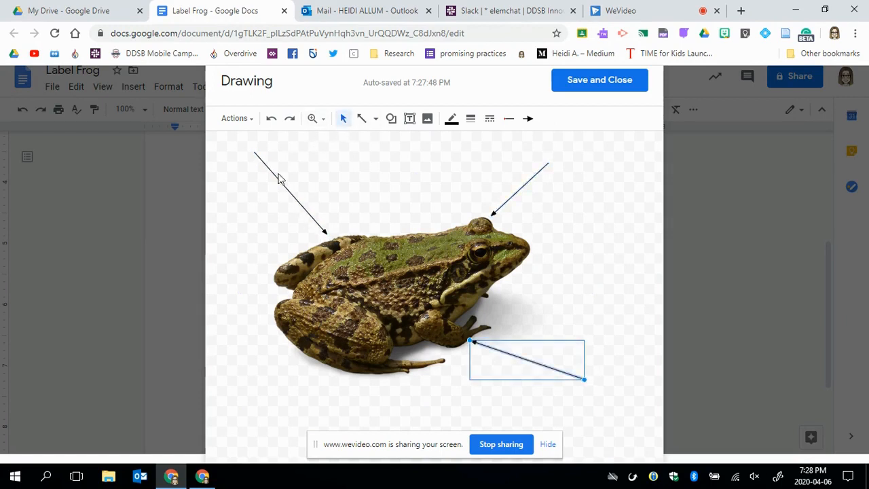
# Format the arrow pointing at the frog's back as a 3px red line.
pyautogui.click(278, 181)
pyautogui.click(471, 121)
pyautogui.click(476, 179)
pyautogui.click(451, 119)
pyautogui.click(459, 178)
# Format the arrow pointing at the top of the frog's head as a 3px red line.
pyautogui.click(507, 201)
pyautogui.click(470, 118)
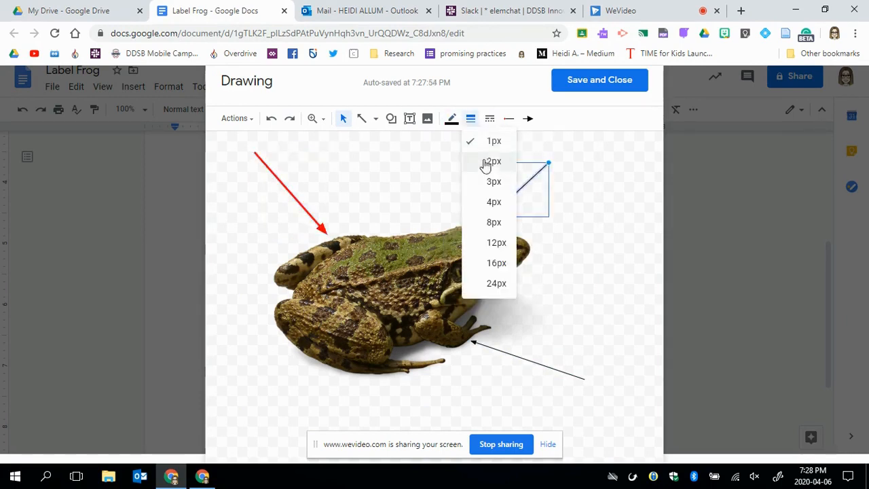
pyautogui.click(492, 184)
pyautogui.click(452, 120)
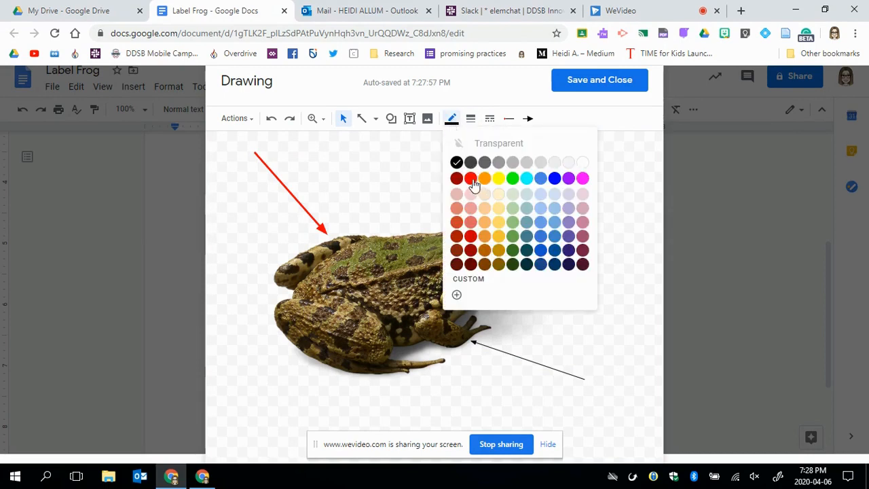
pyautogui.click(471, 182)
# Format the arrow pointing at the frog's front foot as a 3px red line.
pyautogui.click(535, 363)
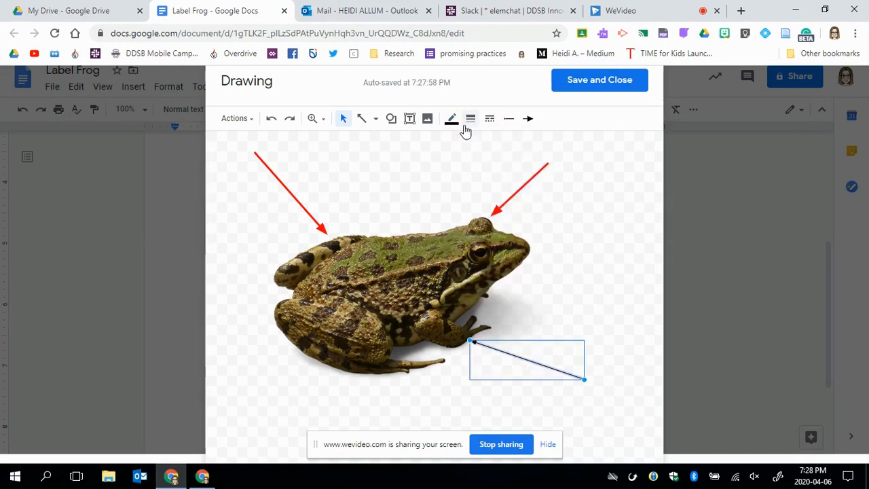
pyautogui.click(471, 118)
pyautogui.click(492, 184)
pyautogui.click(452, 119)
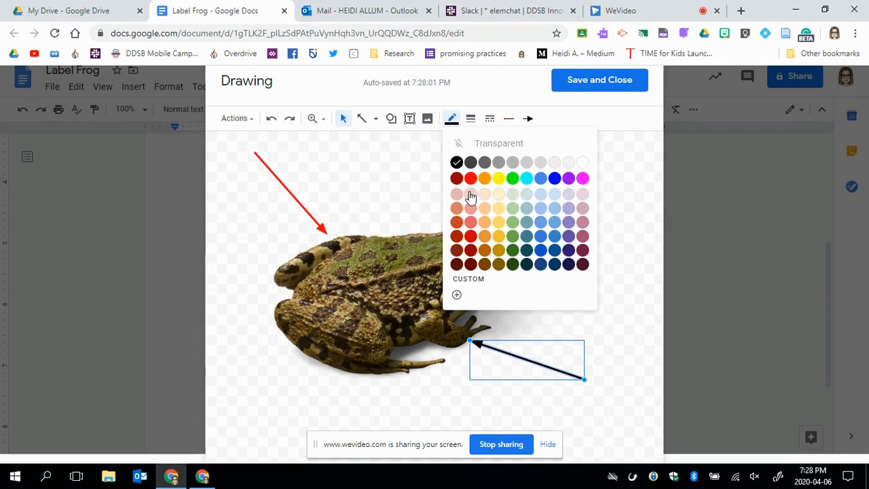
pyautogui.click(470, 179)
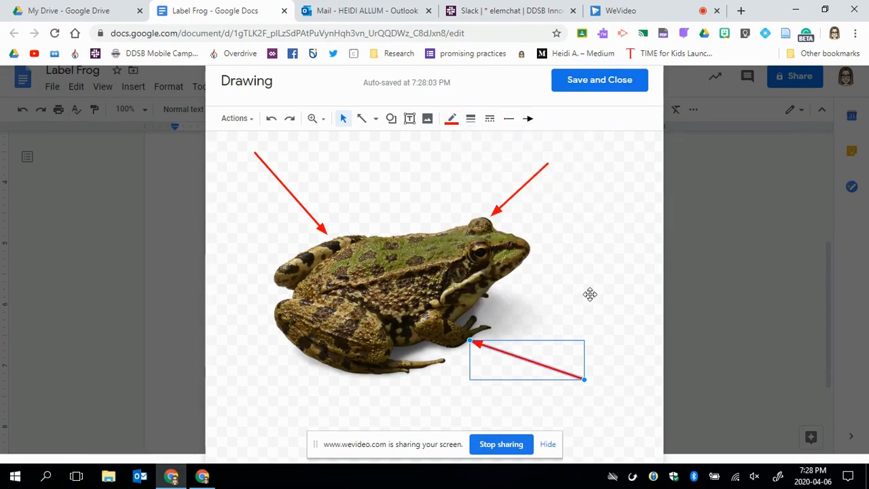
# Save and close the drawing to place it in the document, and select the placed frog drawing below the table.
pyautogui.click(577, 265)
pyautogui.click(582, 86)
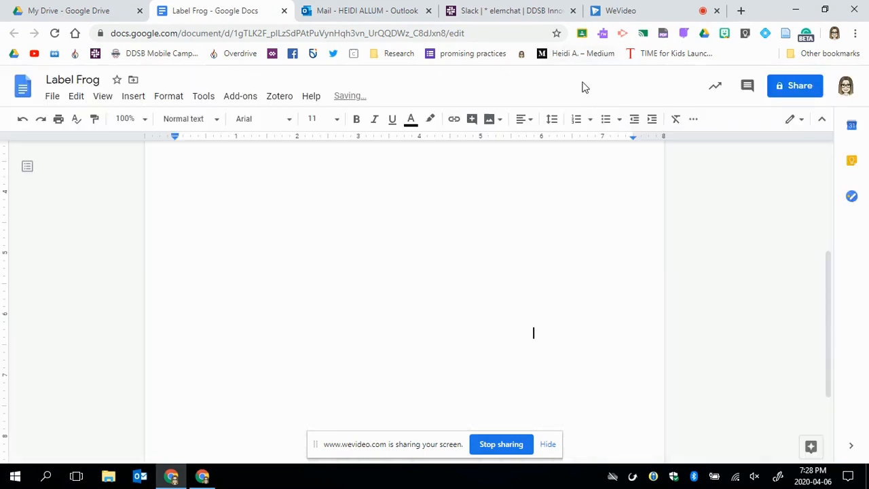
pyautogui.scroll(3, 464, 312)
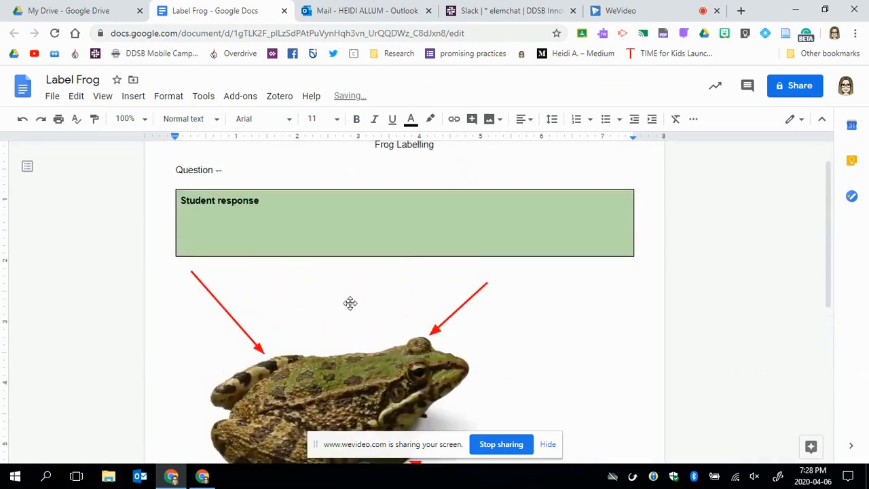
pyautogui.scroll(-3, 434, 343)
pyautogui.scroll(3, 378, 316)
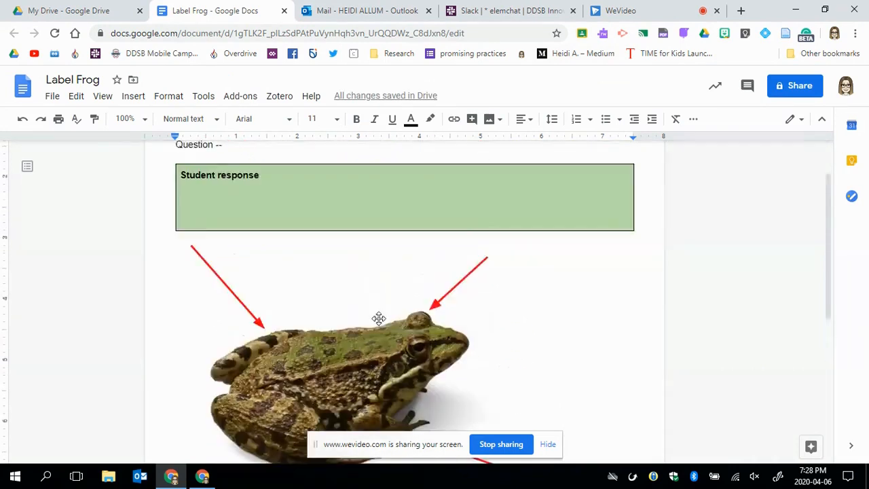
pyautogui.scroll(-1, 315, 316)
pyautogui.click(316, 317)
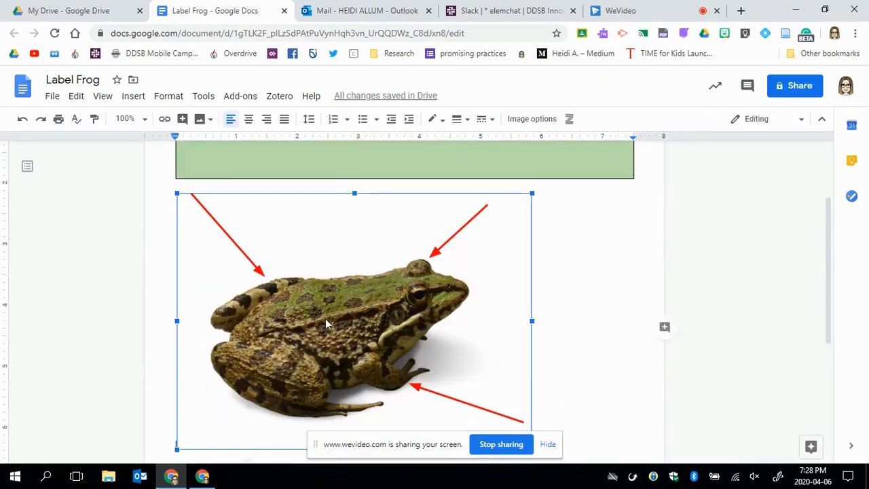
# Set the placed frog drawing's text wrapping to Wrap text.
pyautogui.scroll(-4, 410, 315)
pyautogui.scroll(3, 409, 315)
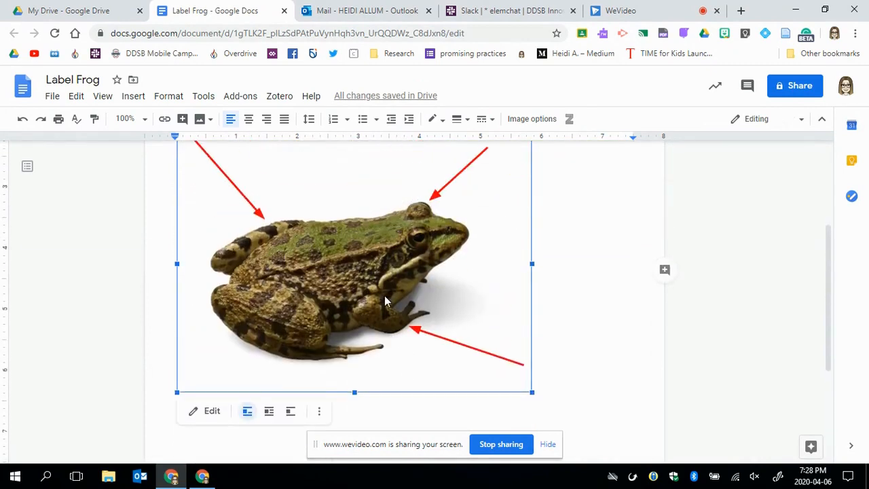
pyautogui.click(269, 411)
pyautogui.scroll(2, 475, 192)
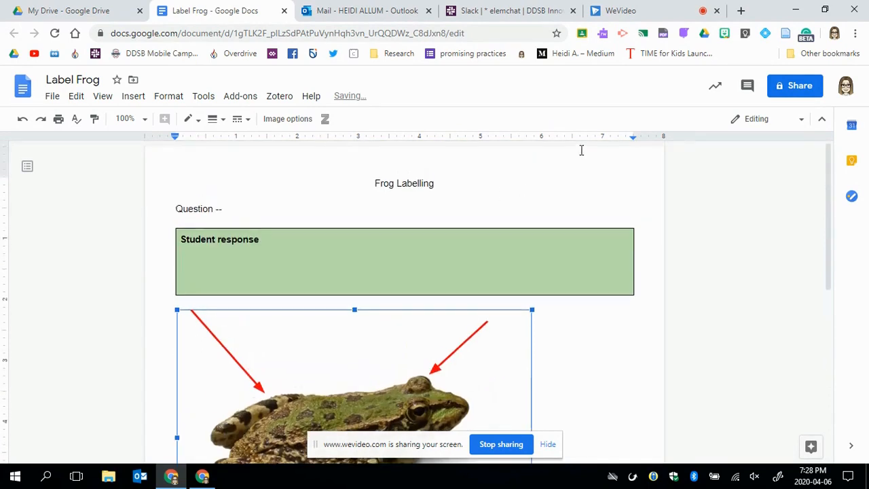
# Reopen the frog drawing, label the arrow at the top of the head with an "eye" text box wide enough for one line, and save and close.
pyautogui.scroll(-5, 533, 224)
pyautogui.scroll(2, 390, 258)
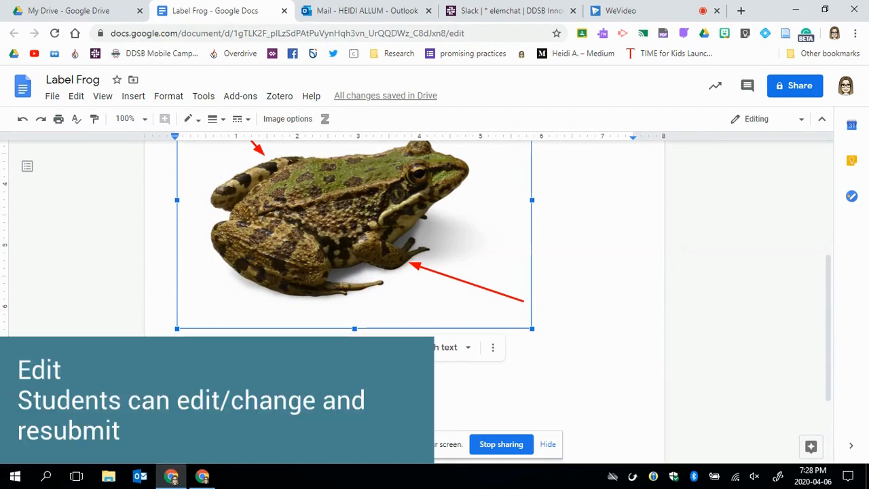
pyautogui.click(221, 347)
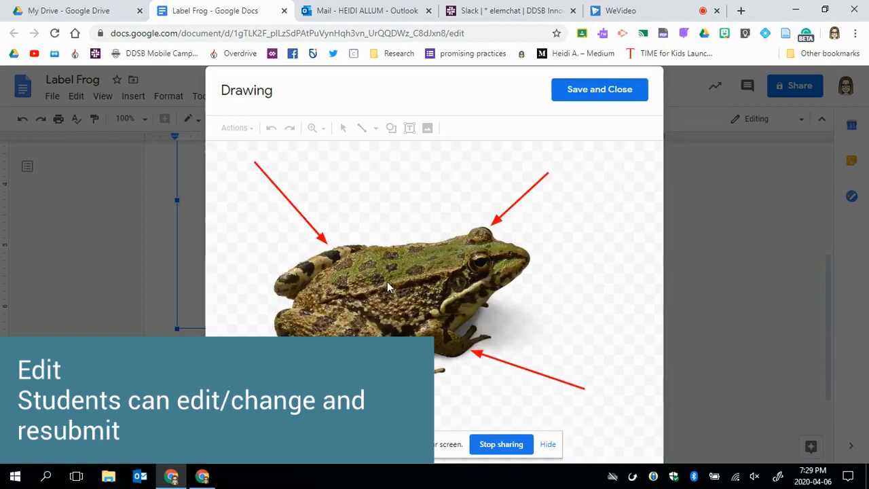
pyautogui.click(410, 128)
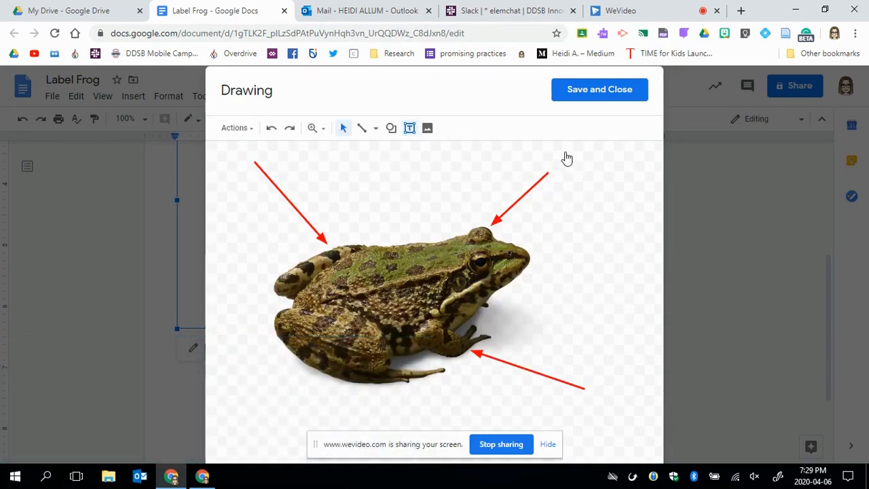
pyautogui.moveTo(572, 181); pyautogui.dragTo(553, 150)
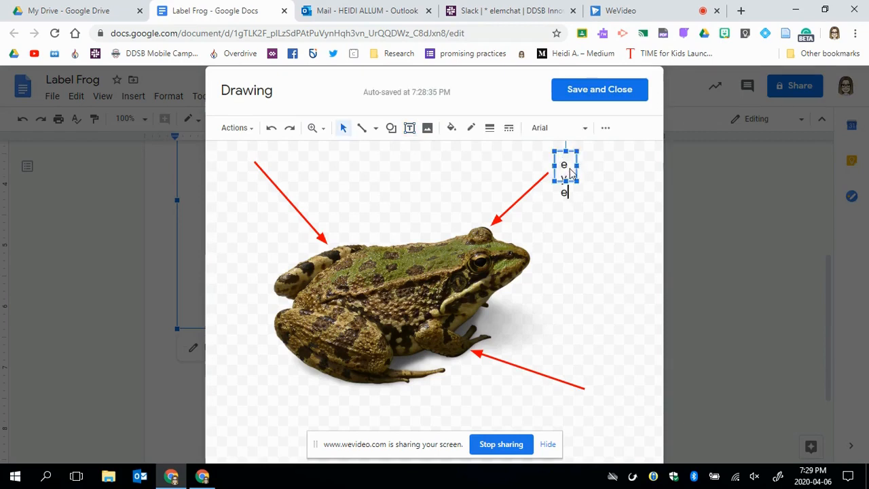
pyautogui.moveTo(577, 180); pyautogui.dragTo(598, 180)
pyautogui.click(584, 90)
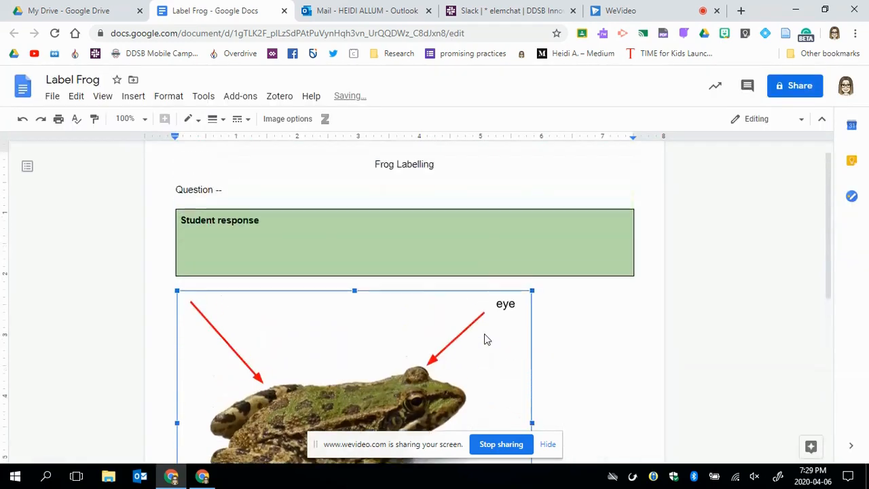
pyautogui.scroll(1, 486, 339)
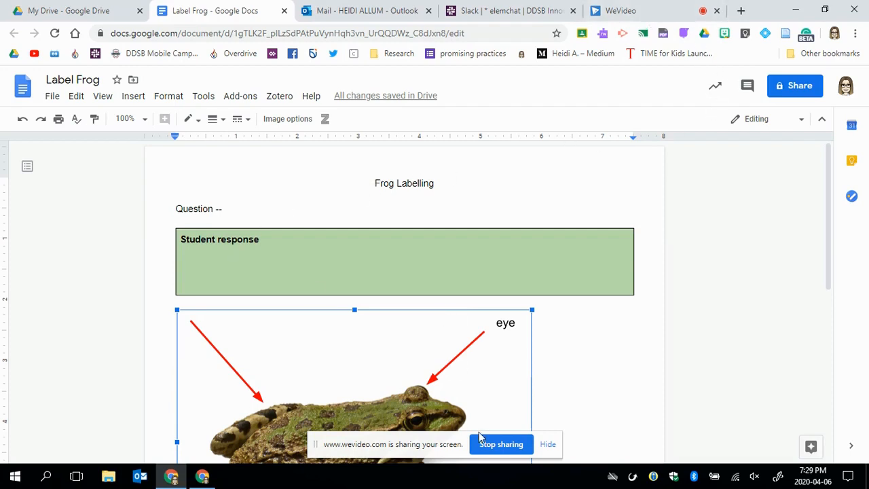
pyautogui.click(497, 445)
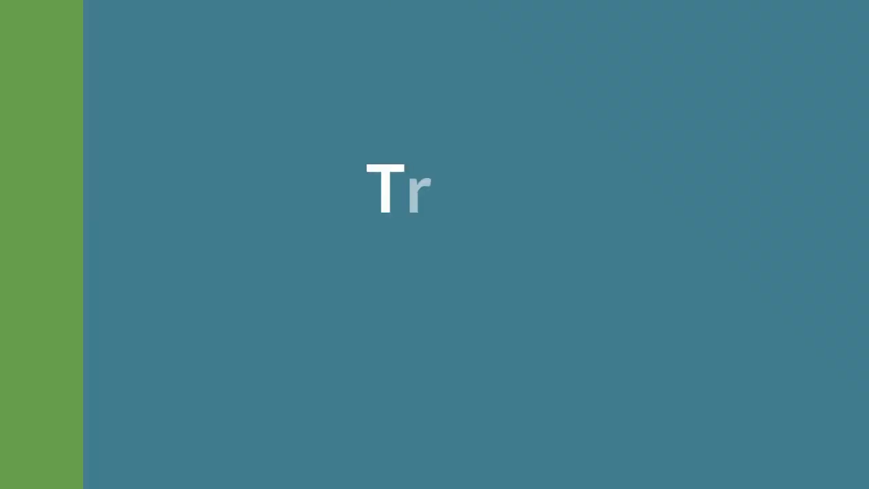